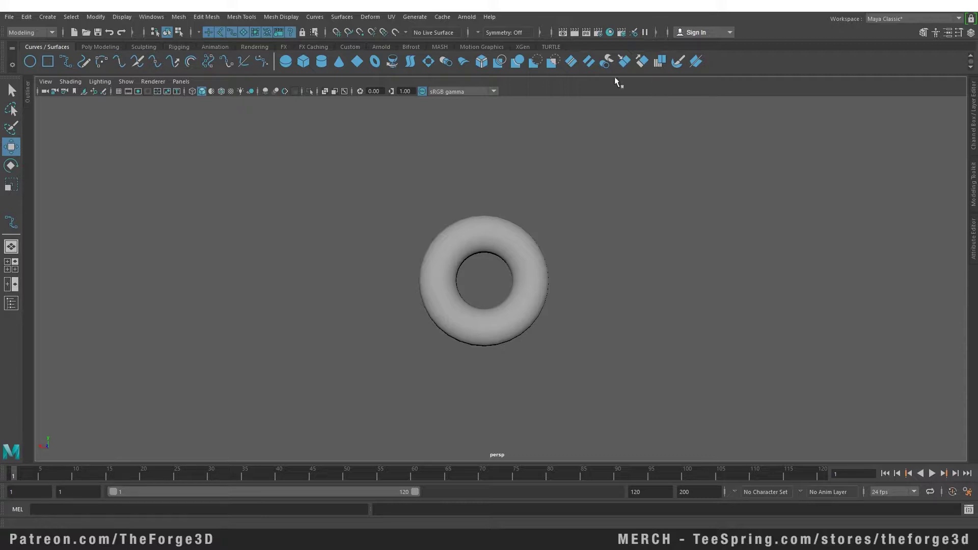
Examine the torus from the front and side in the perspective view.
mouse_move(465, 210)
alt+mouse_down()
mouse_move(485, 207)
mouse_move(463, 204)
alt+mouse_up()
alt+middle_drag(463, 203, 504, 259)
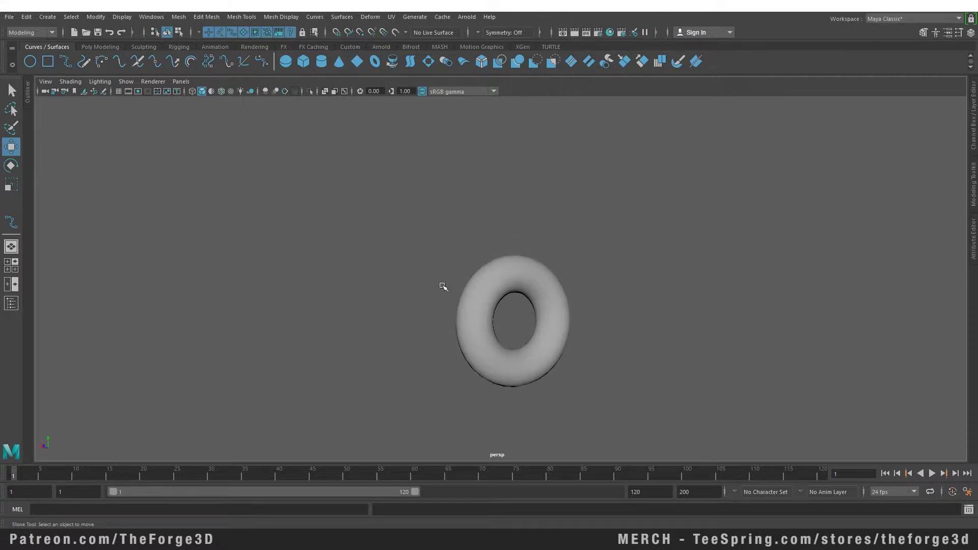
alt+drag(416, 286, 502, 298)
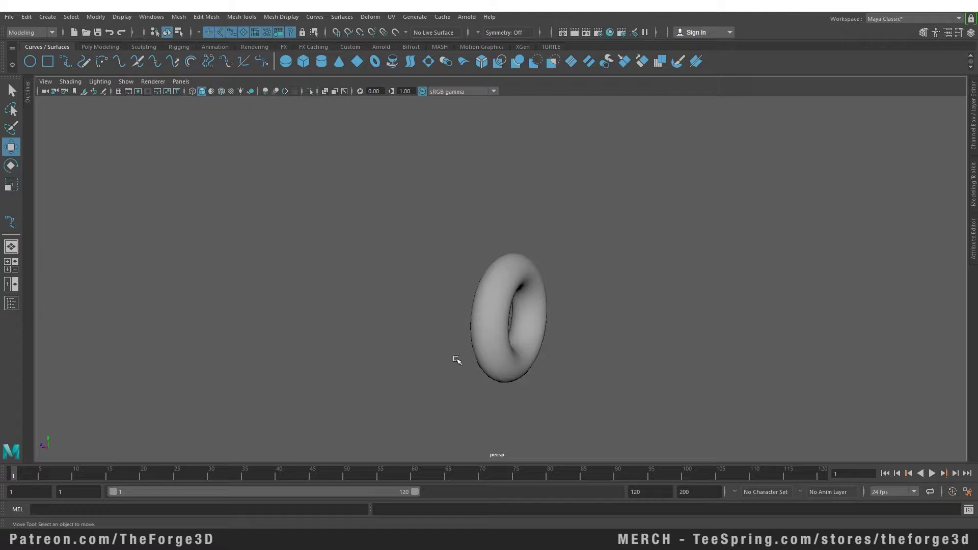
alt+middle_drag(441, 366, 447, 353)
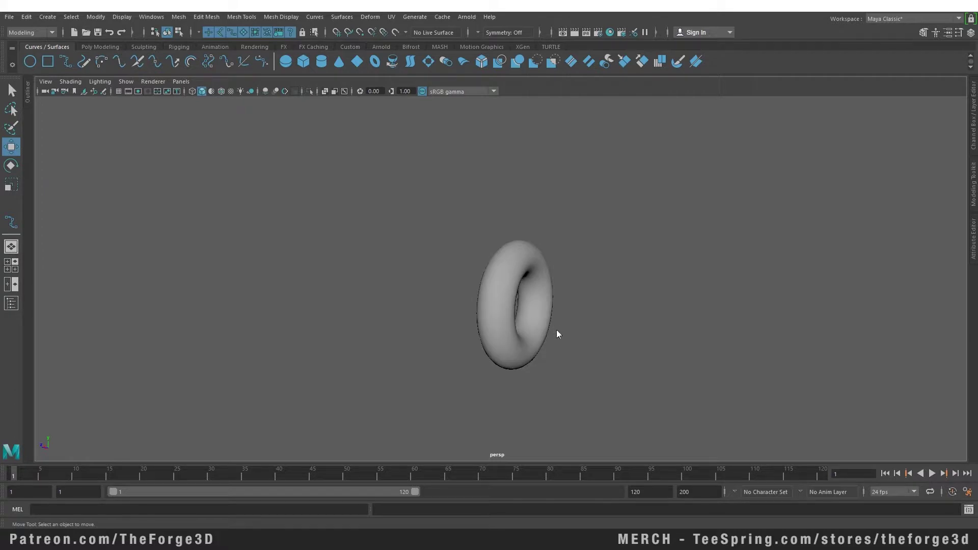
key(space)
key(space)
key(space)
key(space)
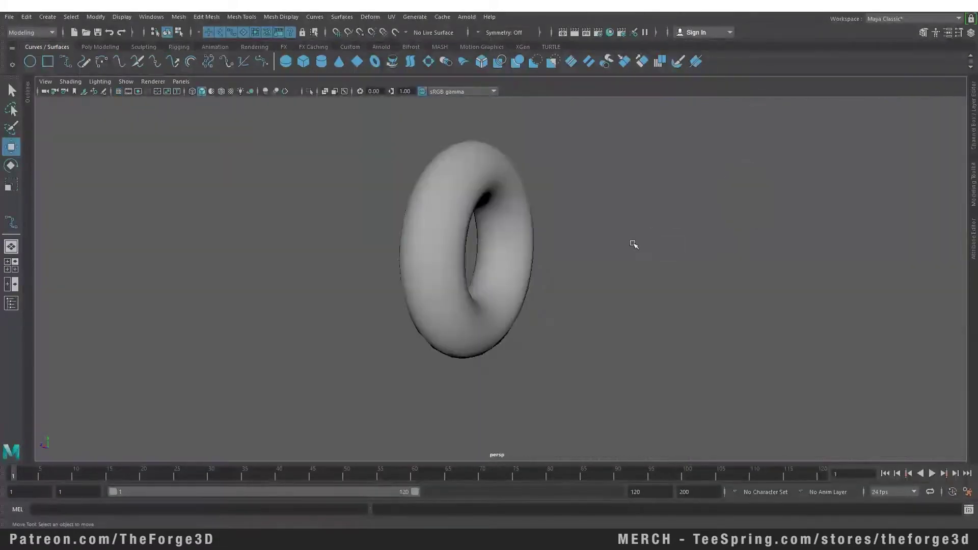
alt+drag(631, 243, 591, 356)
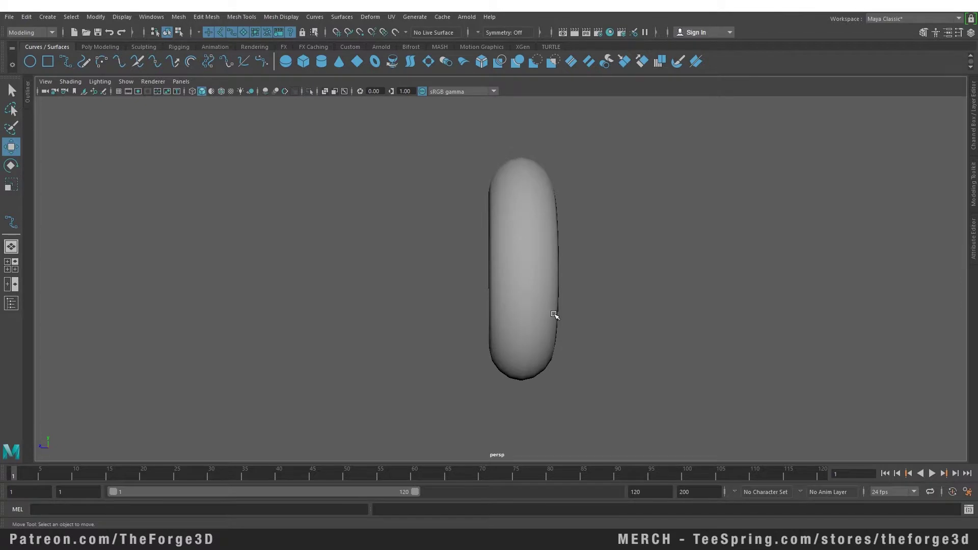
scroll(584, 306, down, 3)
key(alt)
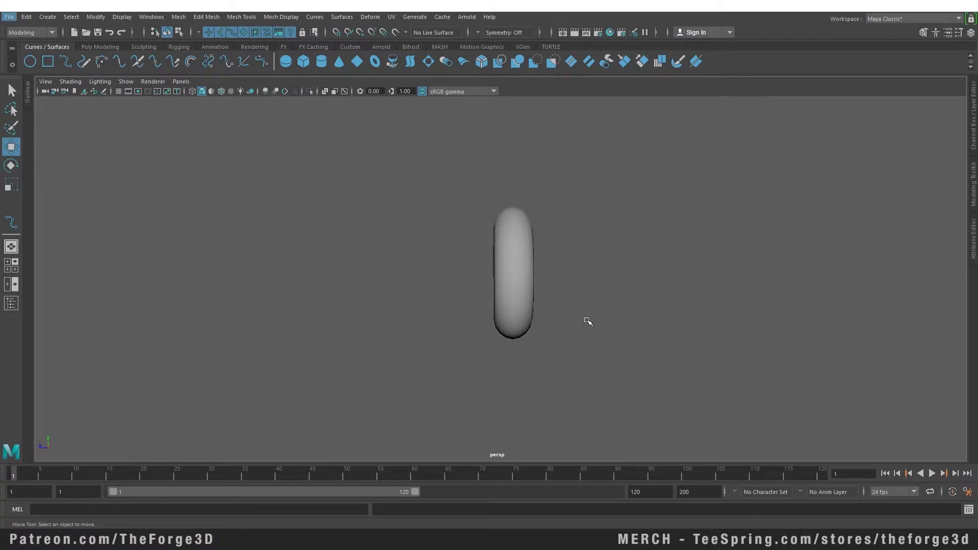
Display all four views and set the front and top views to wireframe, with the torus seen from an angle in perspective.
key(space)
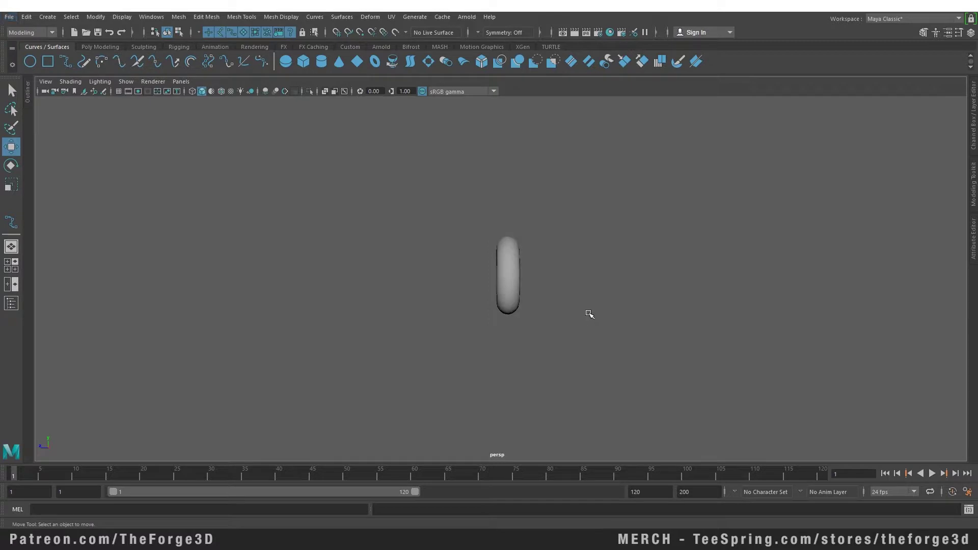
alt+middle_drag(591, 356, 540, 302)
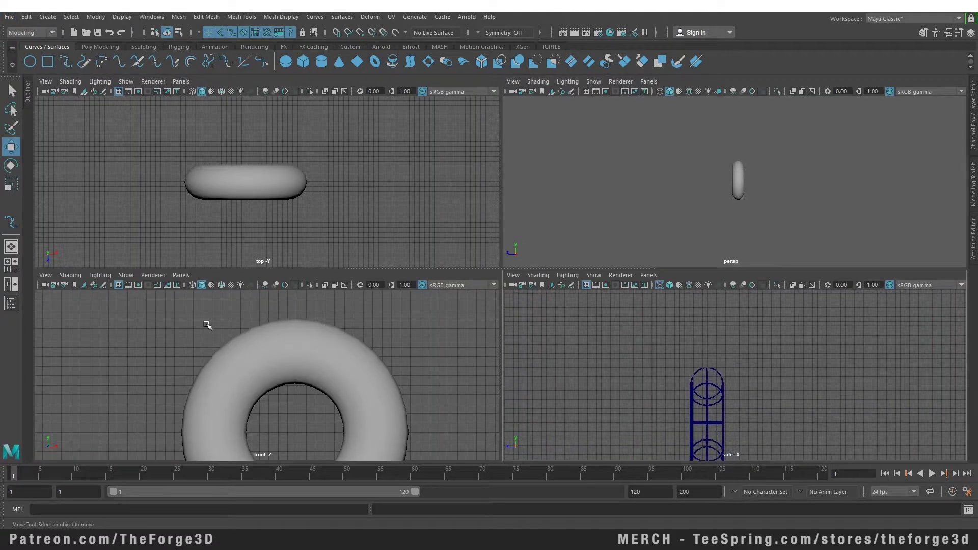
click(192, 285)
click(192, 91)
alt+drag(592, 216, 577, 199)
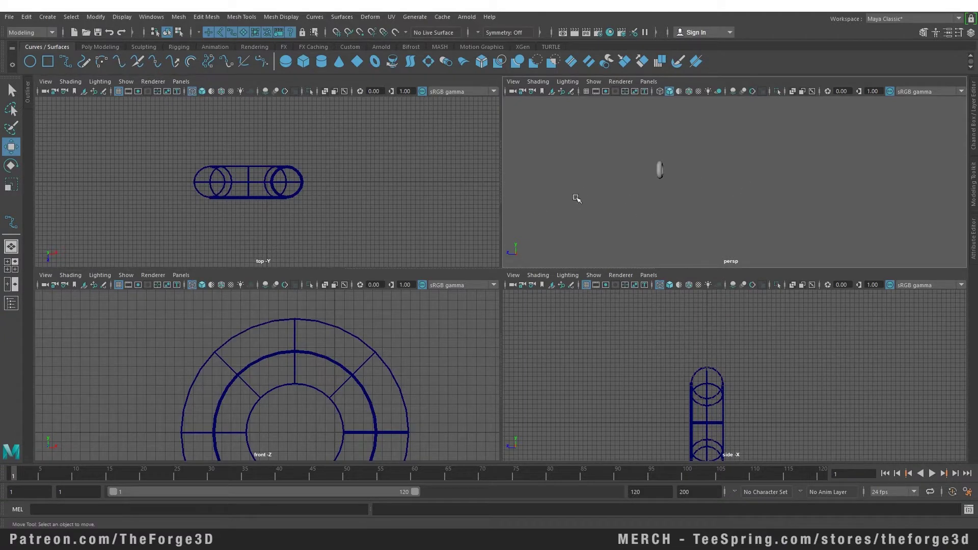
alt+right_drag(577, 198, 643, 194)
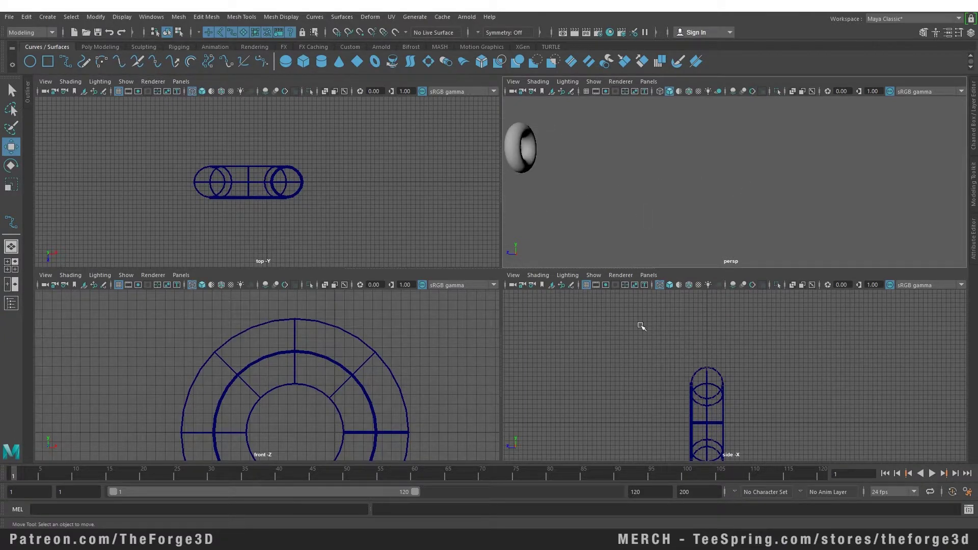
Draw a NURBS circle in the side view, centred on the torus and slightly narrower than its thickness.
click(30, 61)
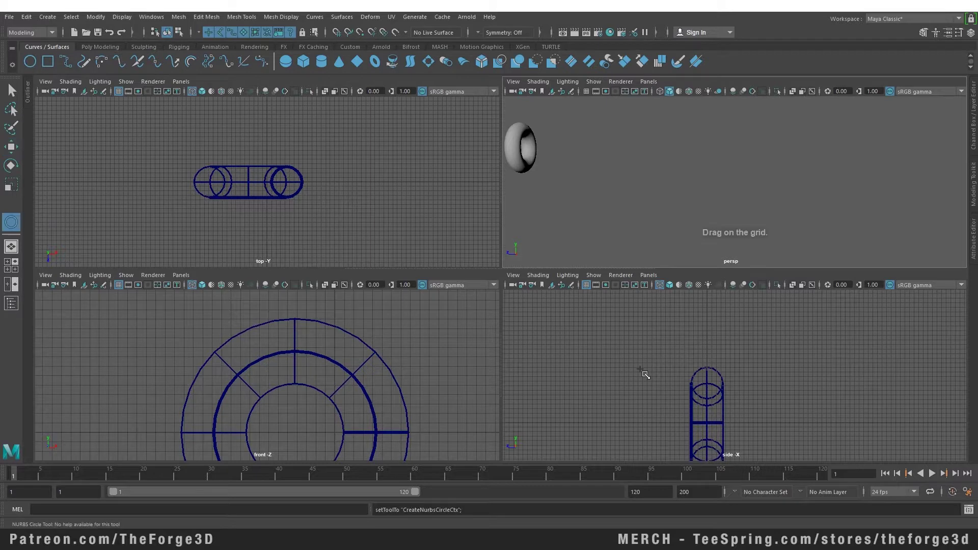
key(space)
alt+middle_drag(512, 367, 565, 256)
scroll(509, 275, up, 5)
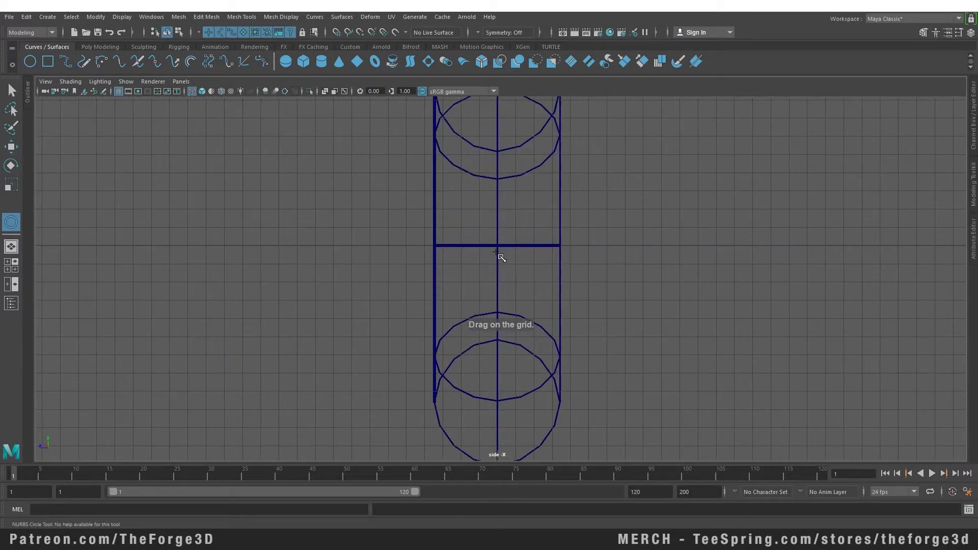
alt+middle_drag(502, 248, 500, 270)
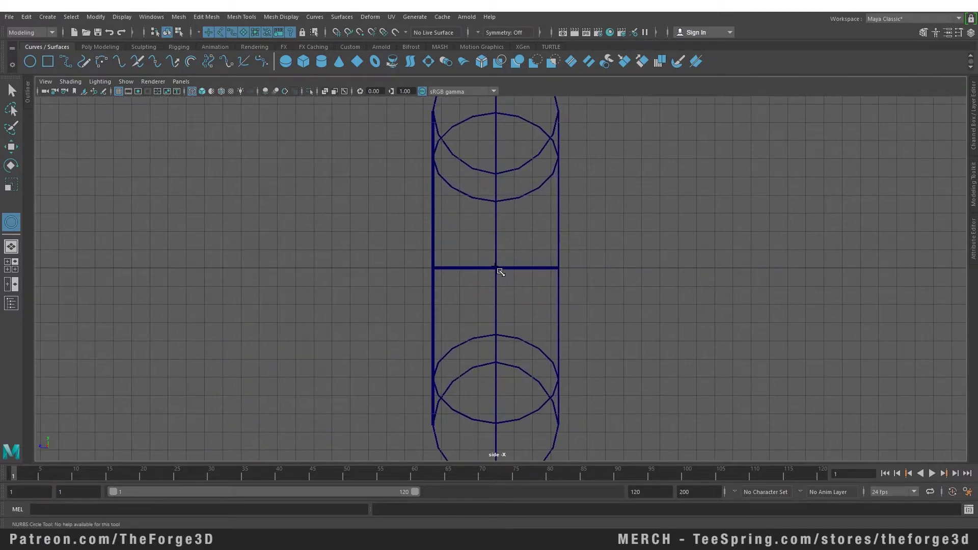
drag(499, 269, 544, 288)
key(space)
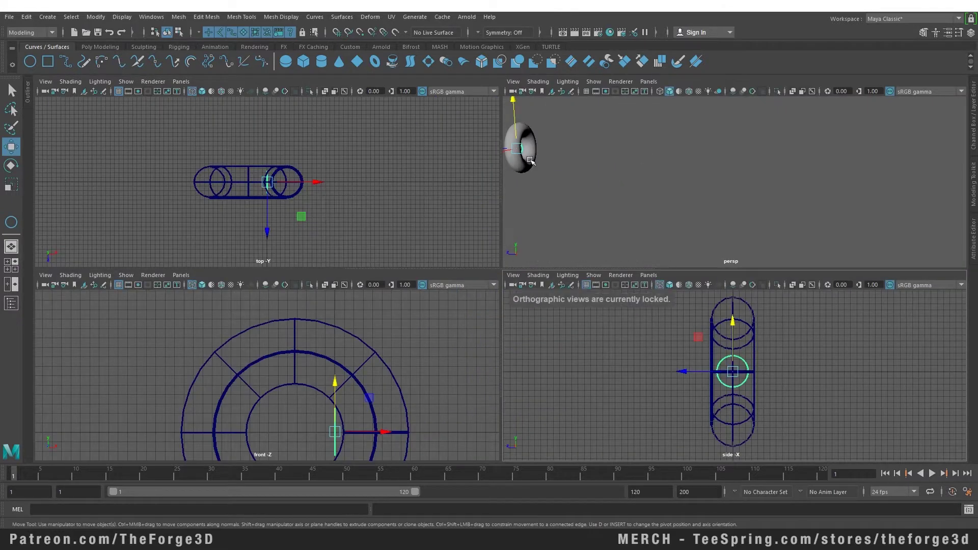
Move the circle along the X axis until it stands clear outside the torus.
alt+drag(530, 160, 663, 222)
drag(604, 200, 566, 210)
scroll(627, 301, down, 1)
alt+middle_drag(668, 229, 682, 215)
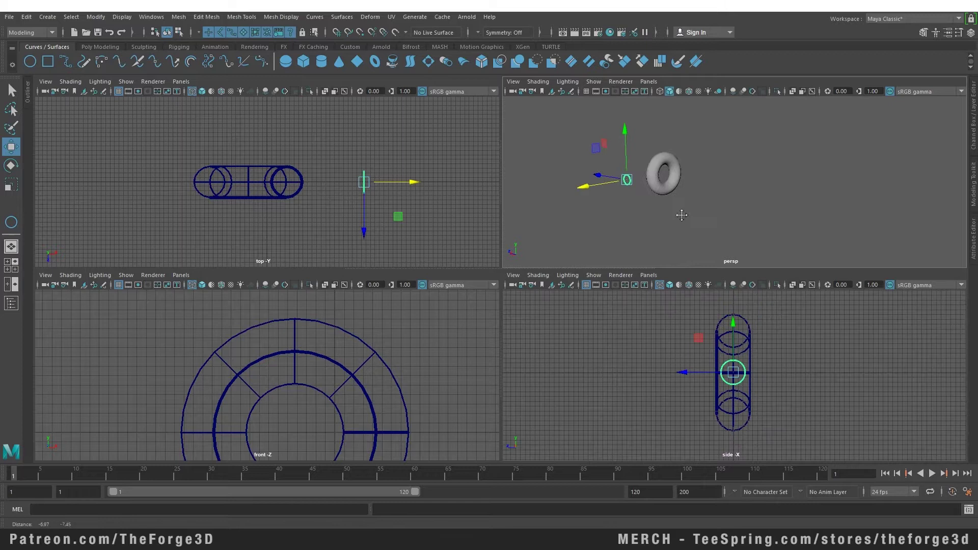
Project the circle onto the torus surface from the side view with Project Curve on Surface.
key(space)
click(531, 255)
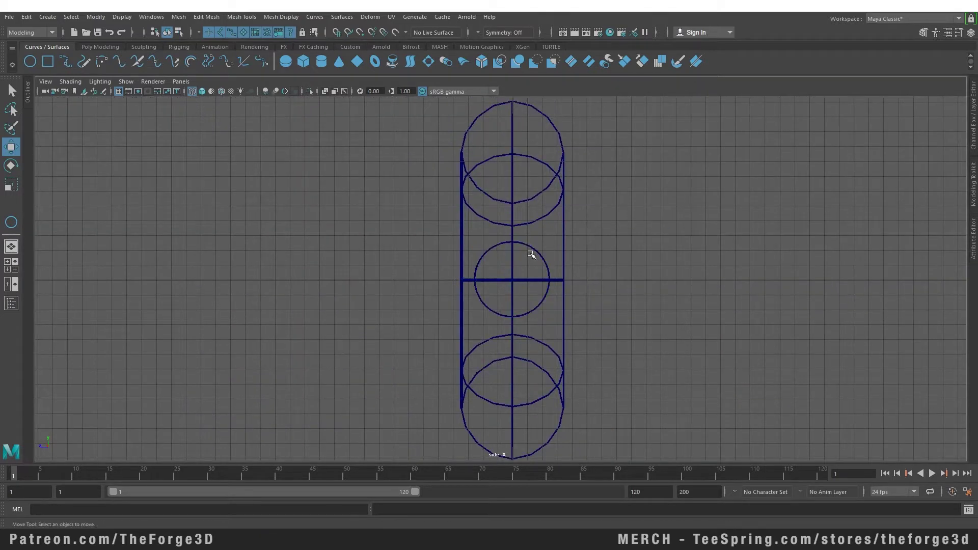
click(537, 252)
shift+click(560, 192)
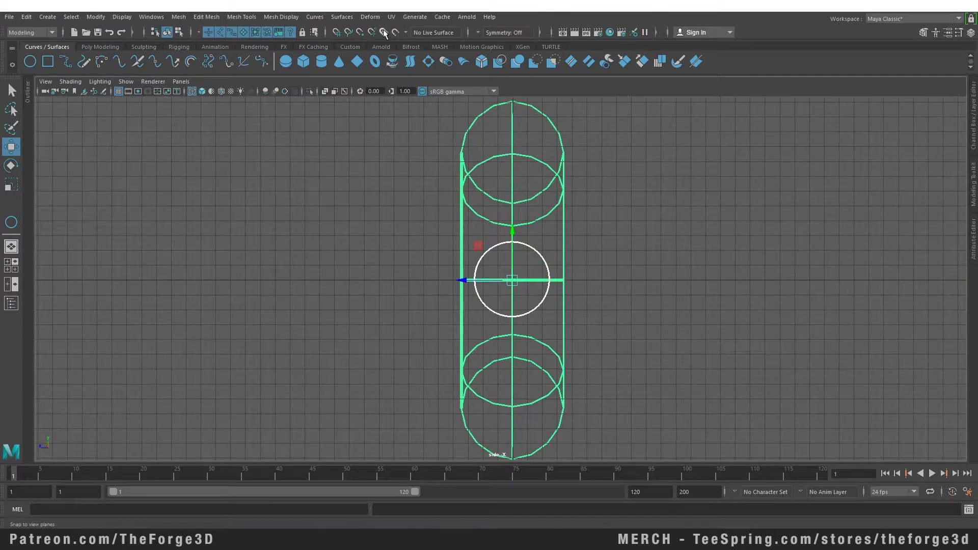
click(342, 17)
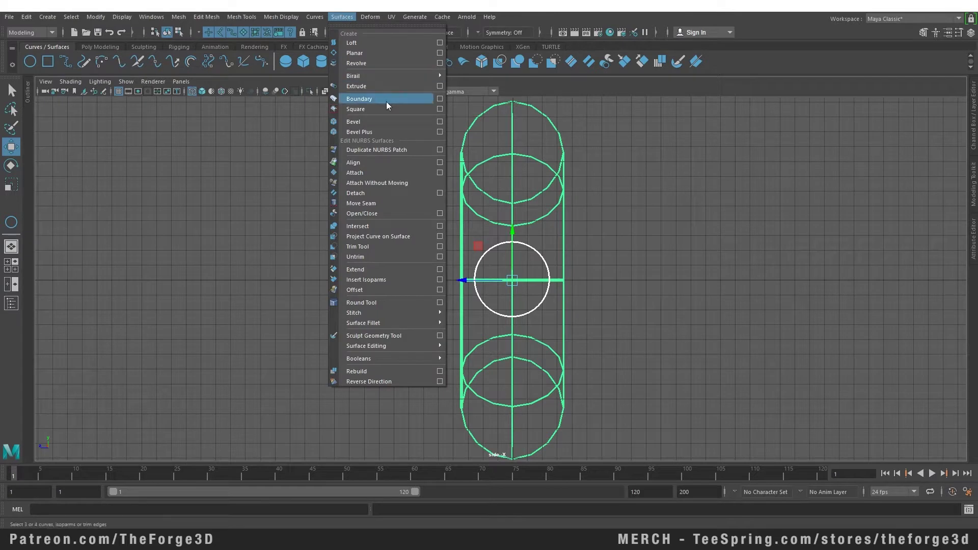
click(399, 237)
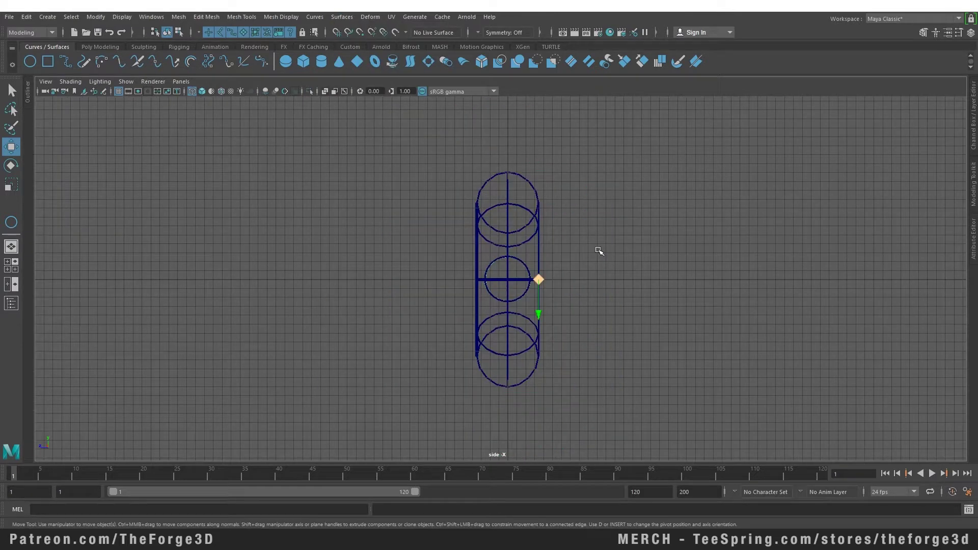
Examine the projected curves on the torus and their link to the source circle in the perspective view.
key(space)
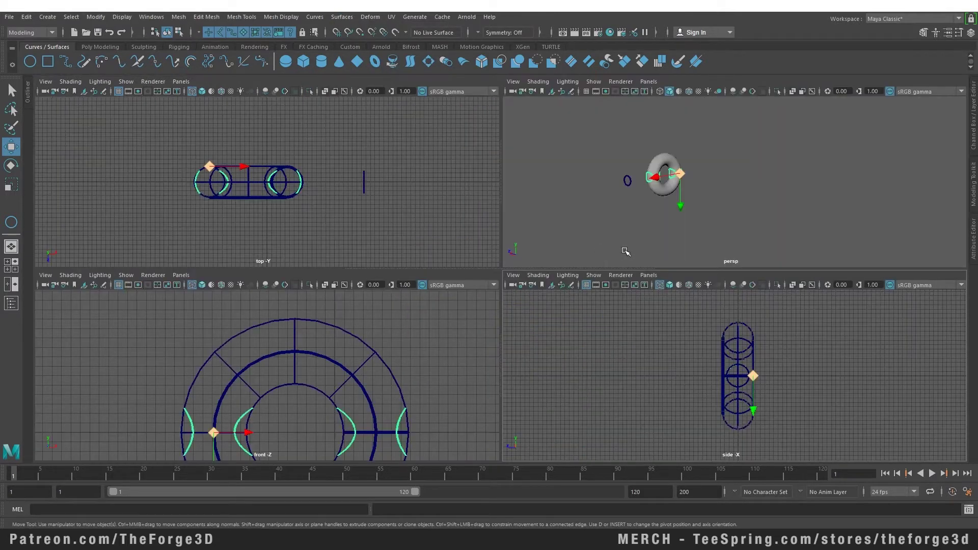
key(space)
alt+drag(567, 202, 333, 300)
click(295, 285)
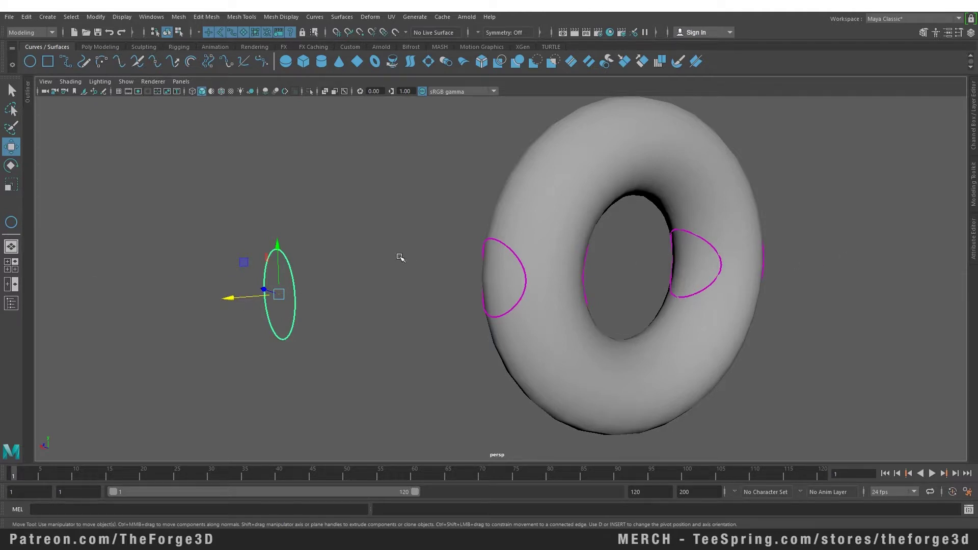
alt+middle_drag(377, 258, 398, 278)
drag(302, 265, 386, 314)
alt+middle_drag(449, 287, 436, 256)
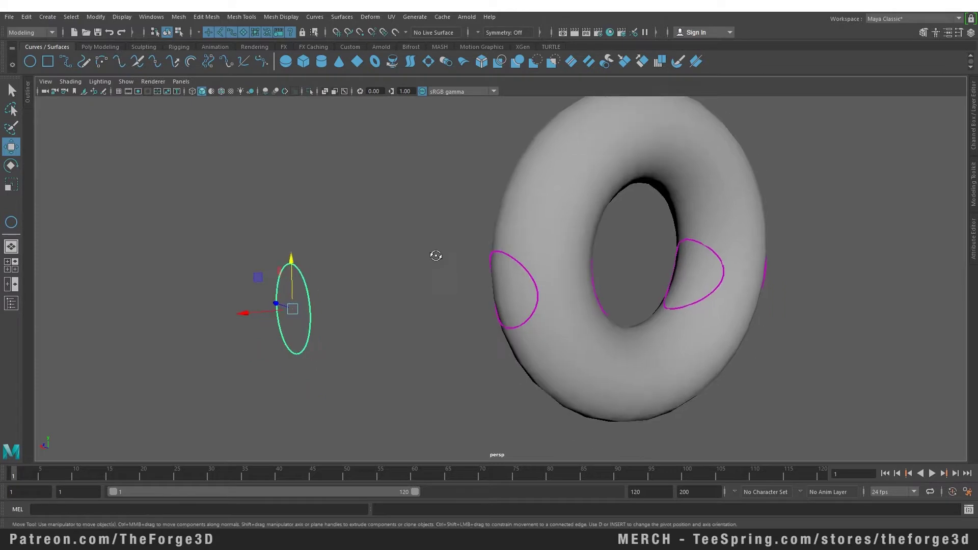
alt+drag(435, 255, 473, 338)
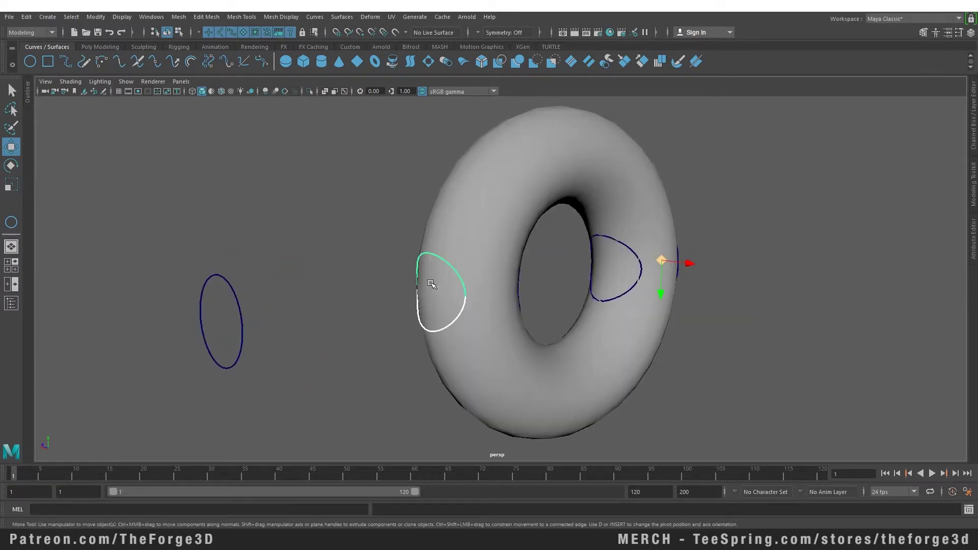
Try sliding the projected curve on the inside of the torus's far side along the surface, and undo the move.
click(621, 241)
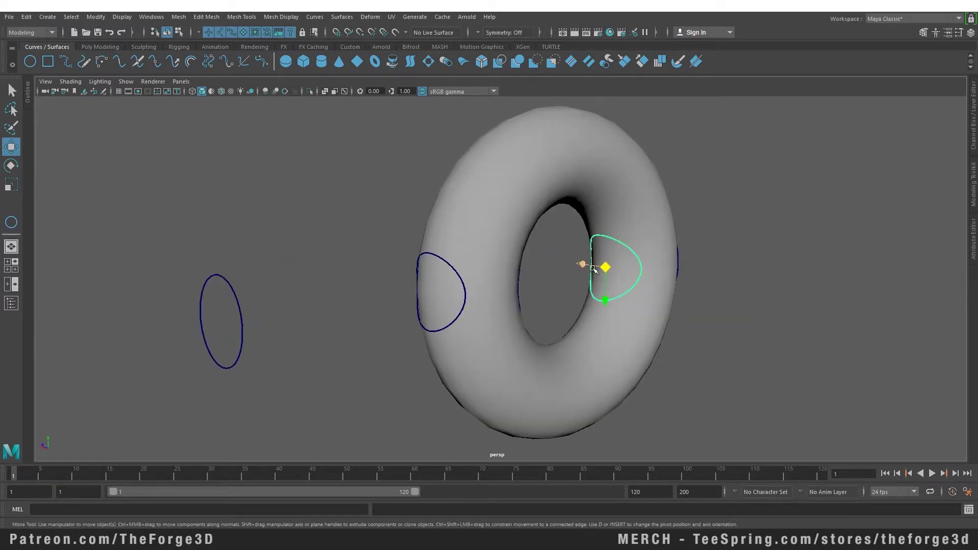
drag(606, 305, 607, 278)
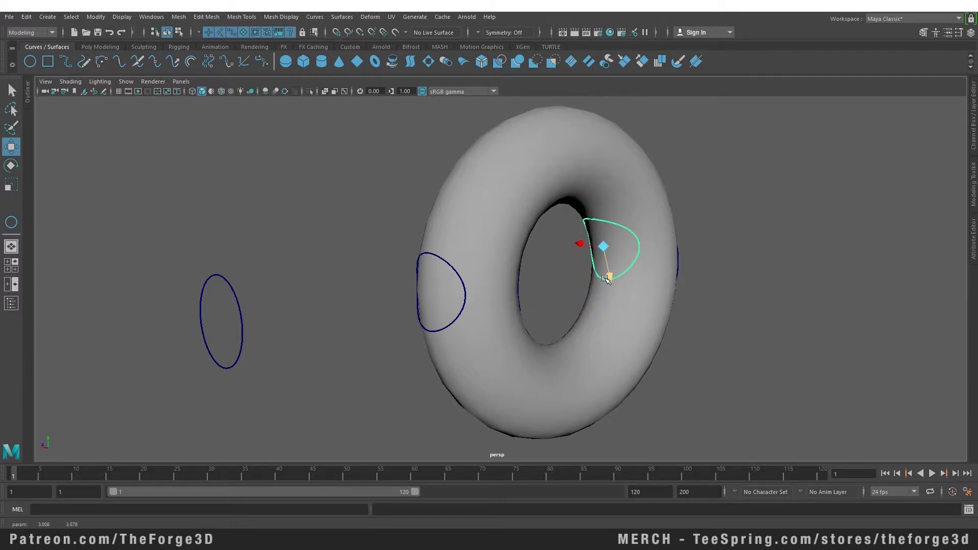
key(ctrl+z)
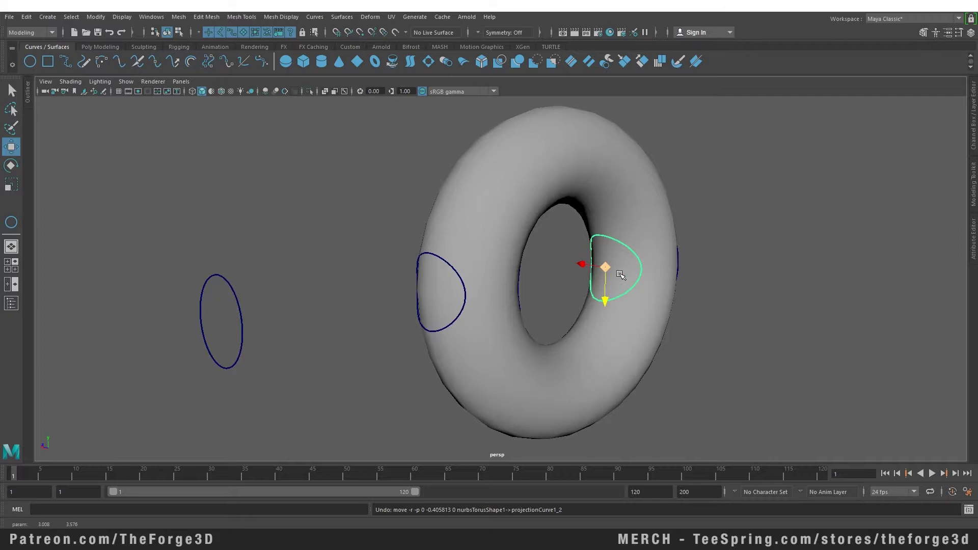
Duplicate the selected inner projected curve with Duplicate Surface Curves and move the copy along X into the torus's hole.
click(313, 17)
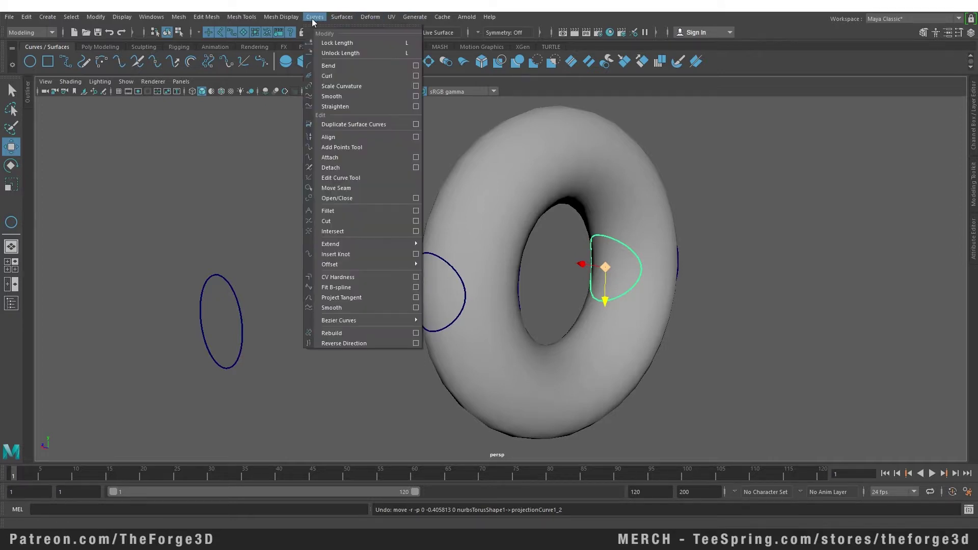
click(361, 126)
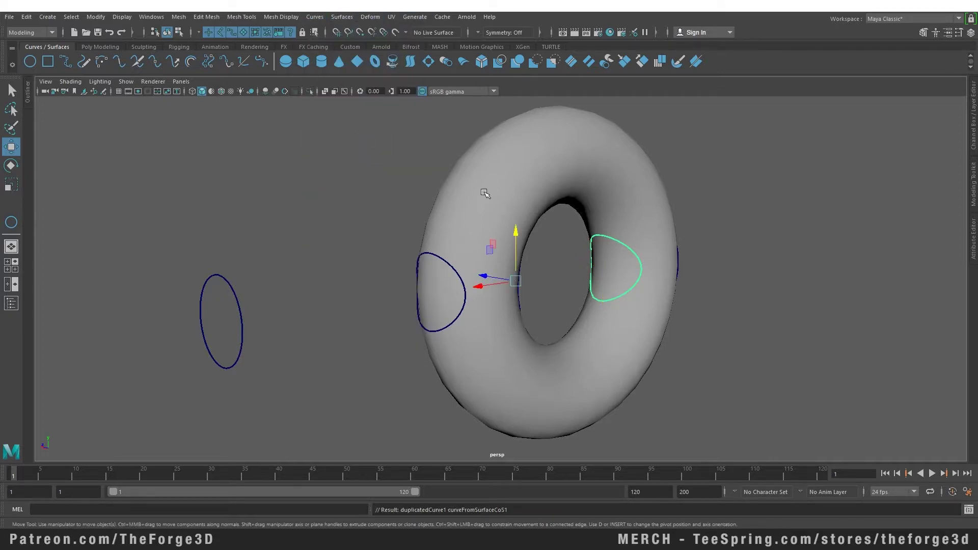
alt+drag(578, 266, 527, 262)
drag(600, 260, 510, 257)
Delete the construction history of the duplicated curve inside the torus's hole and select the original projected curve to check their link.
click(841, 244)
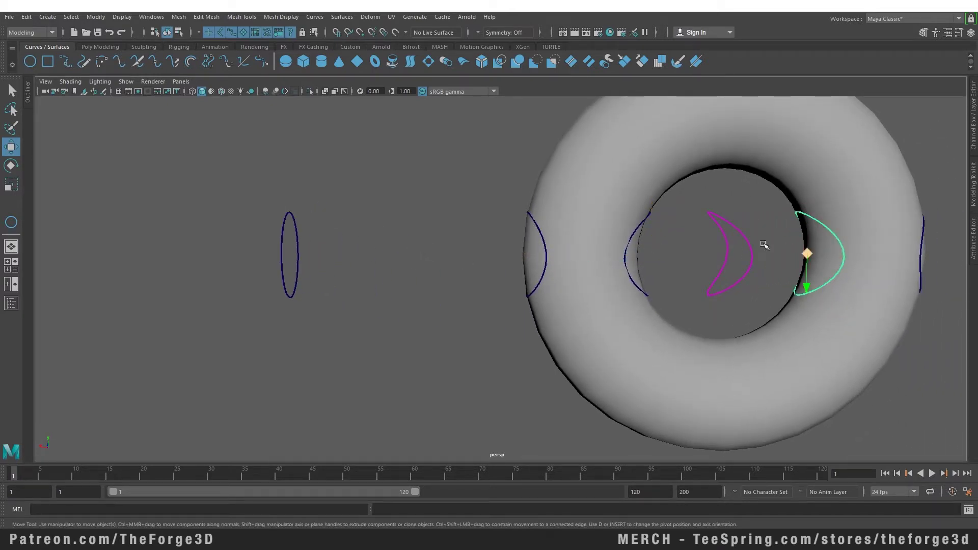
alt+middle_drag(764, 245, 737, 259)
click(724, 262)
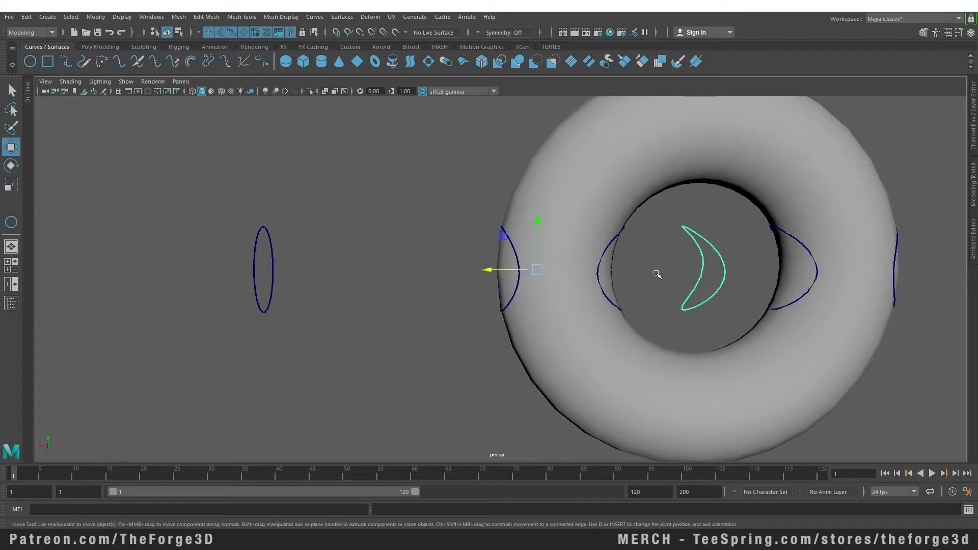
alt+drag(657, 267, 598, 268)
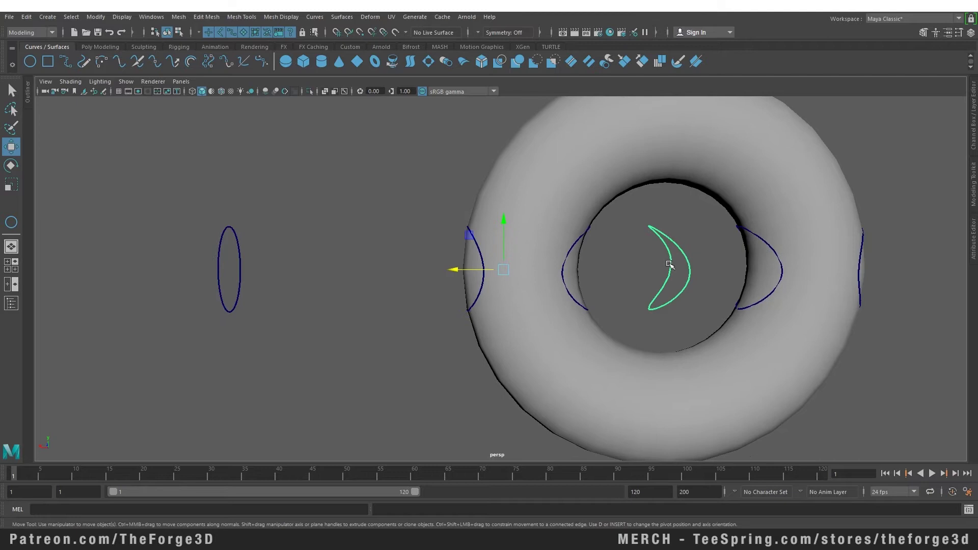
alt+drag(669, 265, 650, 274)
click(27, 17)
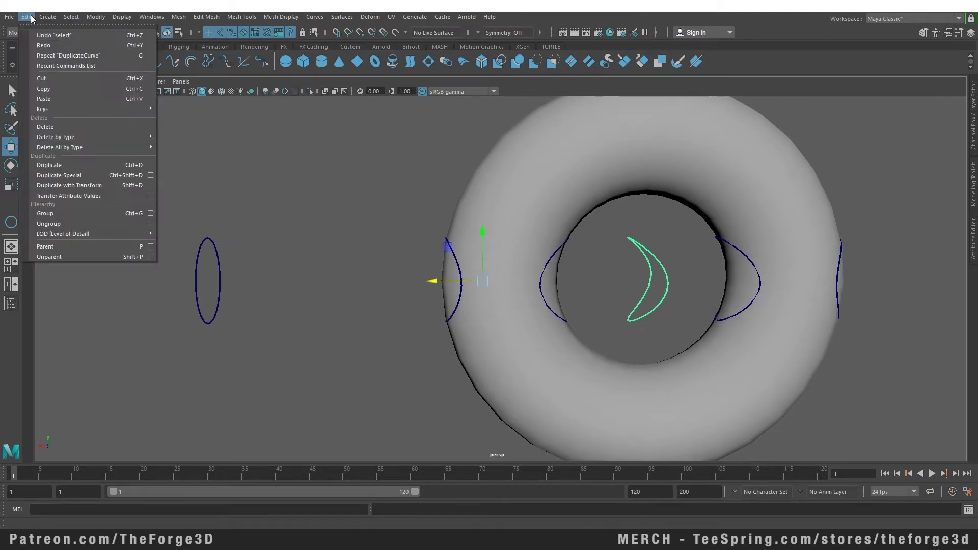
mouse_move(91, 137)
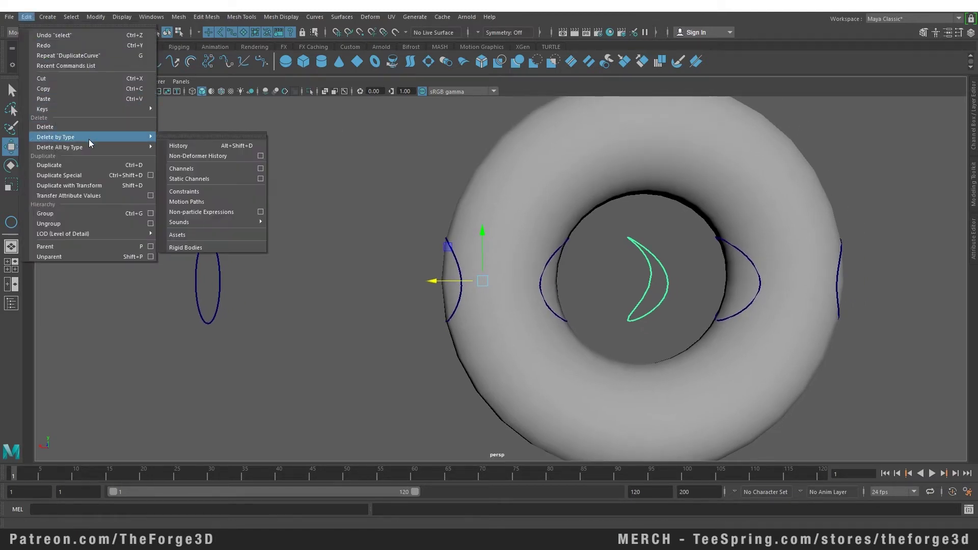
click(184, 147)
key(Right)
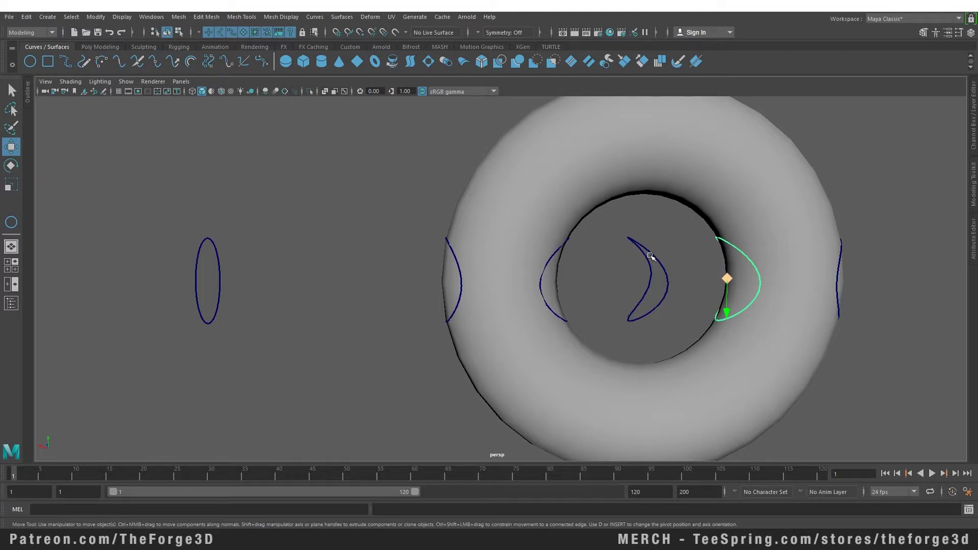
alt+right_drag(650, 255, 666, 282)
alt+middle_drag(666, 281, 618, 320)
alt+drag(540, 321, 497, 266)
alt+middle_drag(497, 266, 522, 313)
alt+middle_drag(443, 262, 381, 288)
alt+drag(454, 298, 433, 270)
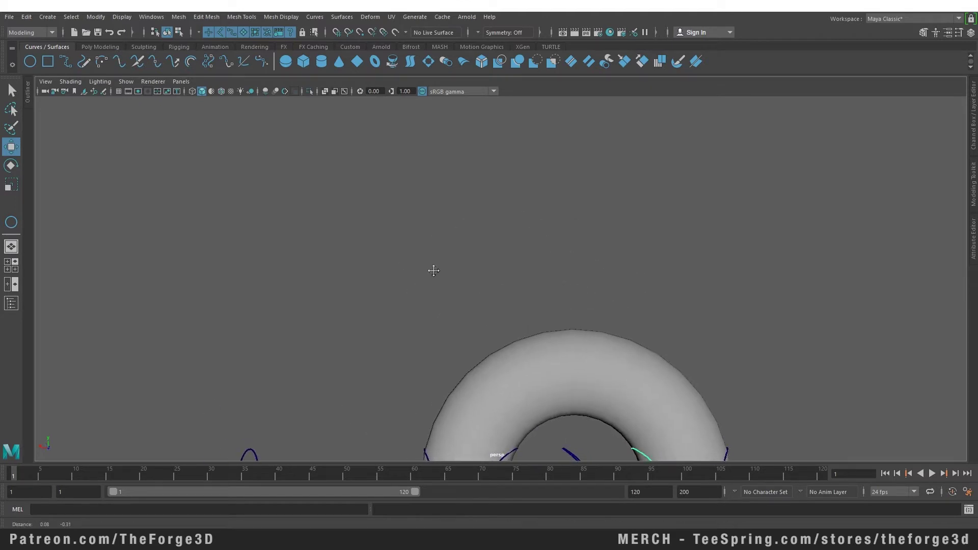
Draw a three-point EP curve in the front view that dips across the upper part of the torus and extends past both sides.
alt+middle_drag(432, 270, 287, 259)
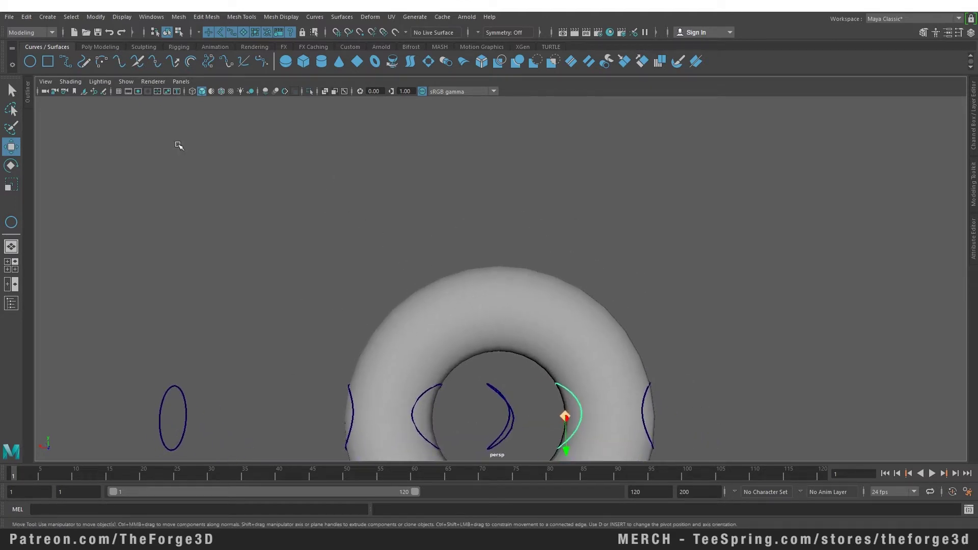
click(71, 65)
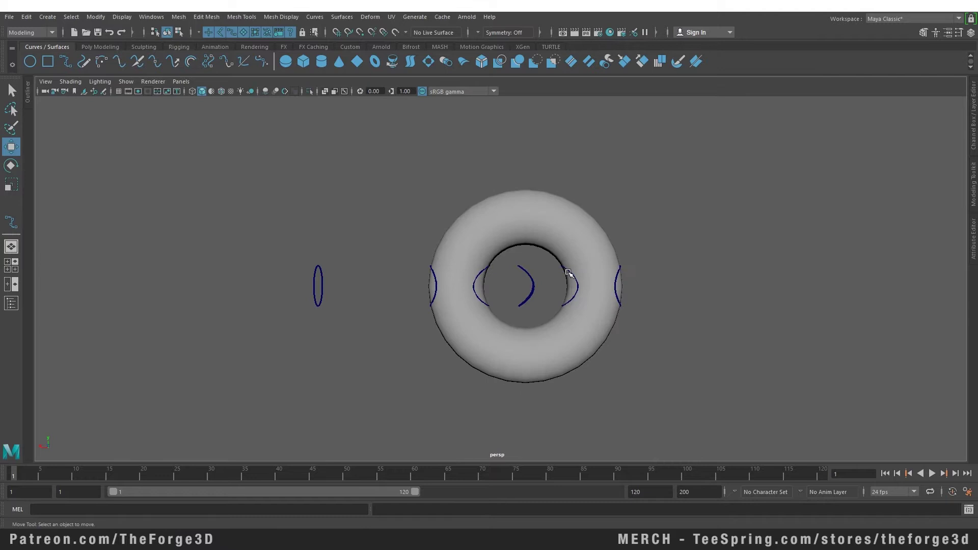
key(space)
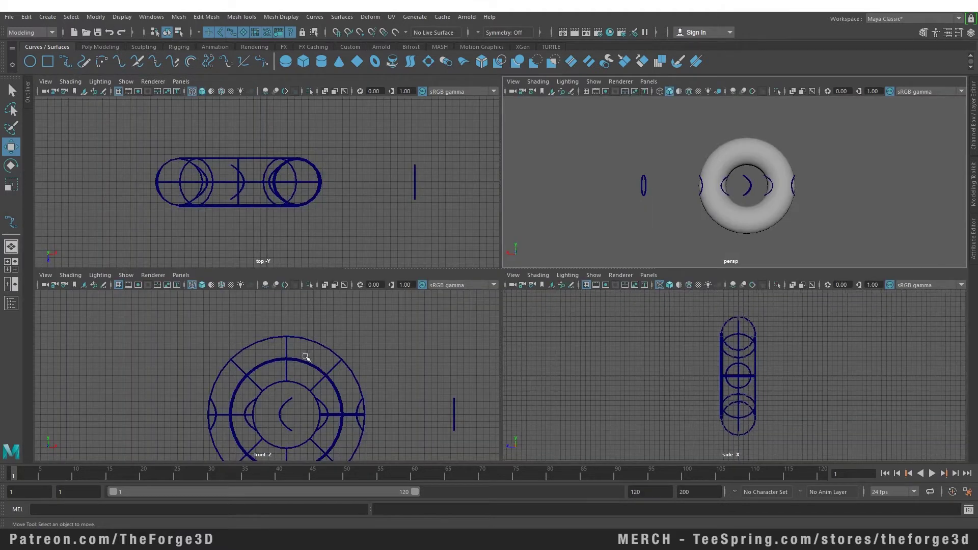
key(space)
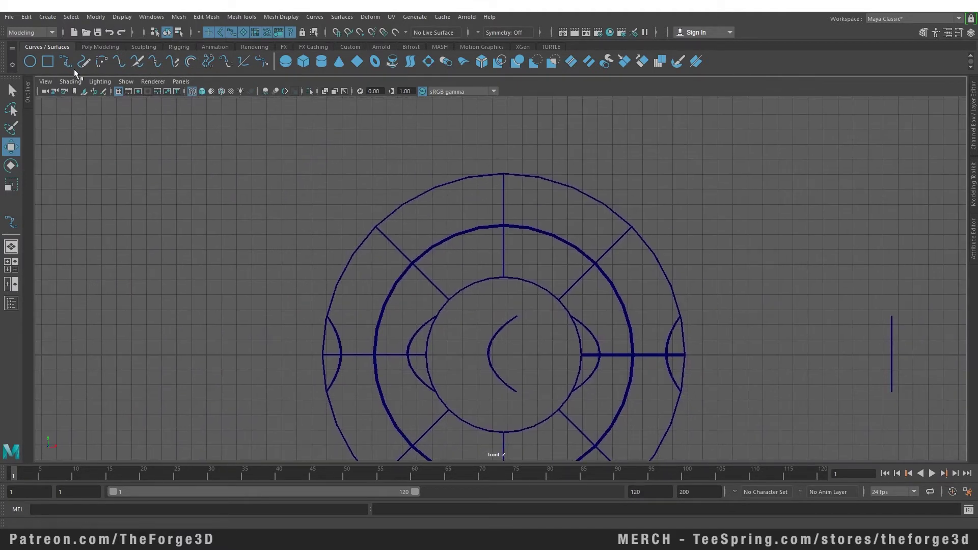
click(65, 67)
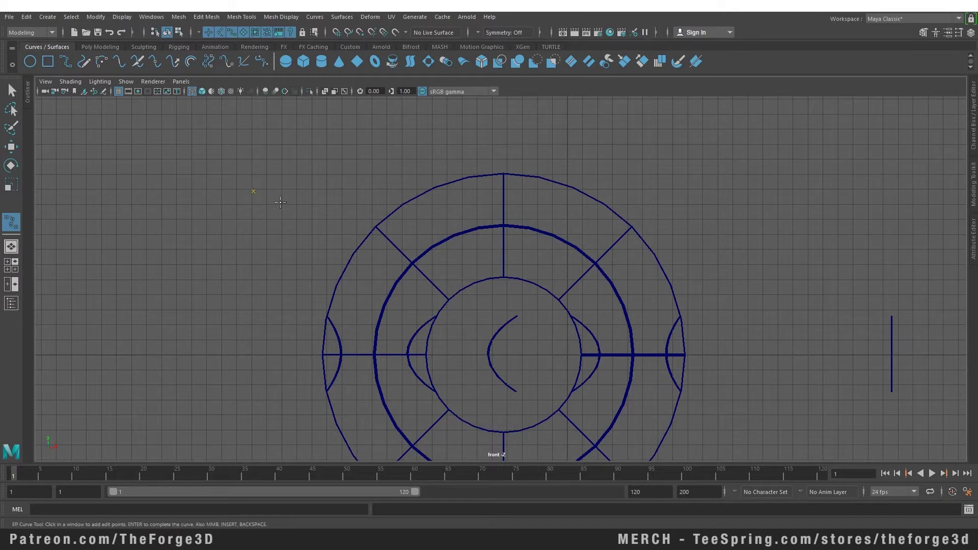
click(503, 220)
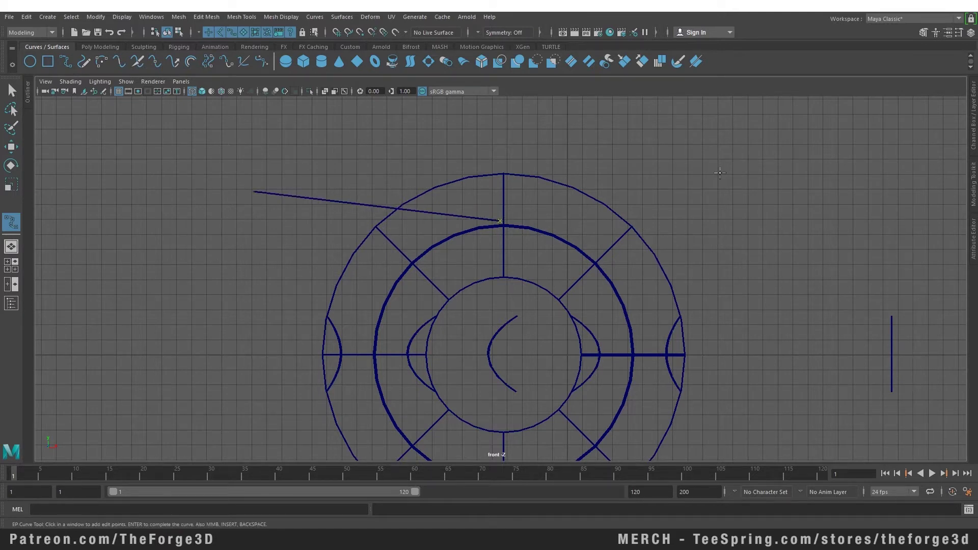
click(738, 127)
drag(738, 127, 750, 122)
alt+middle_drag(601, 220, 548, 259)
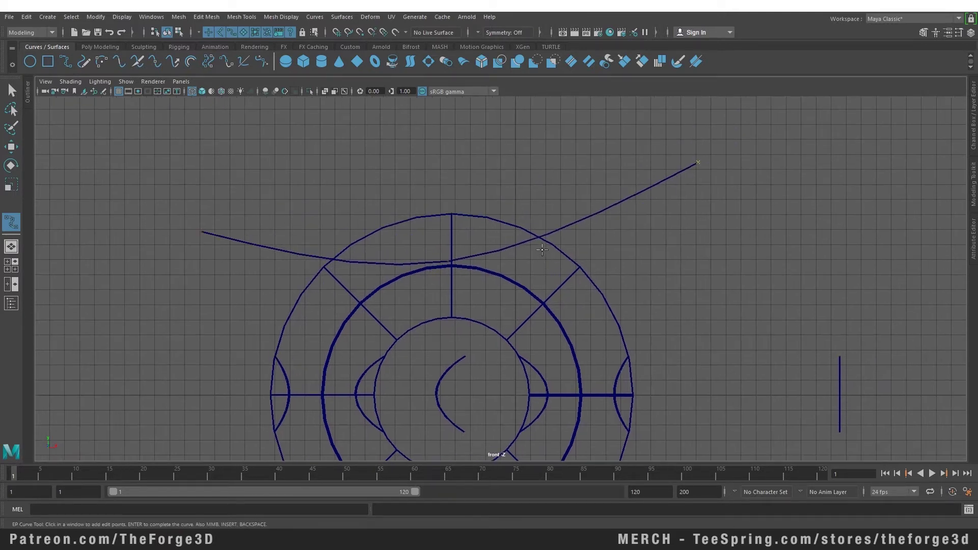
key(w)
Select the new open curve together with the torus and project it with Project Curve on Surface from the front view.
right_drag(558, 182, 580, 169)
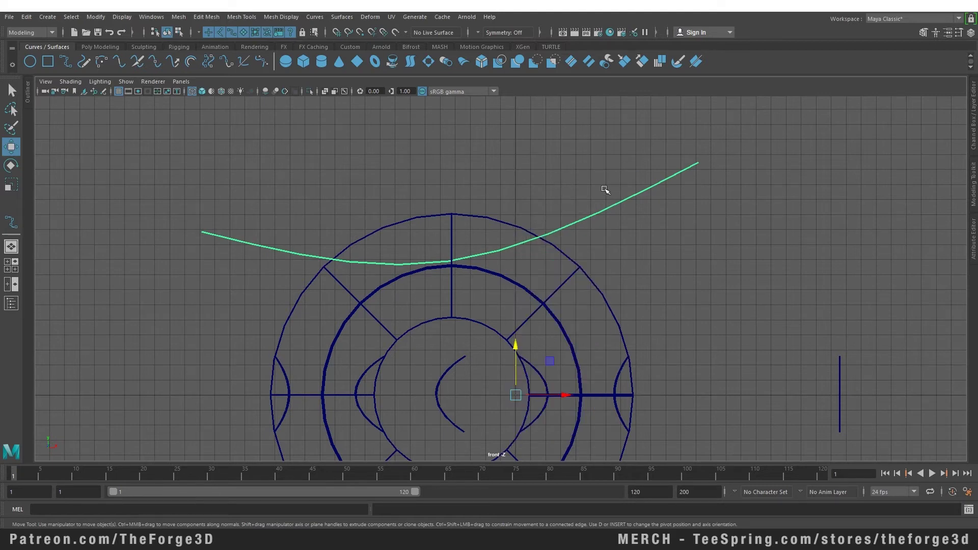
mouse_move(592, 178)
mouse_down()
mouse_move(630, 235)
mouse_move(617, 211)
mouse_up()
shift+click(550, 293)
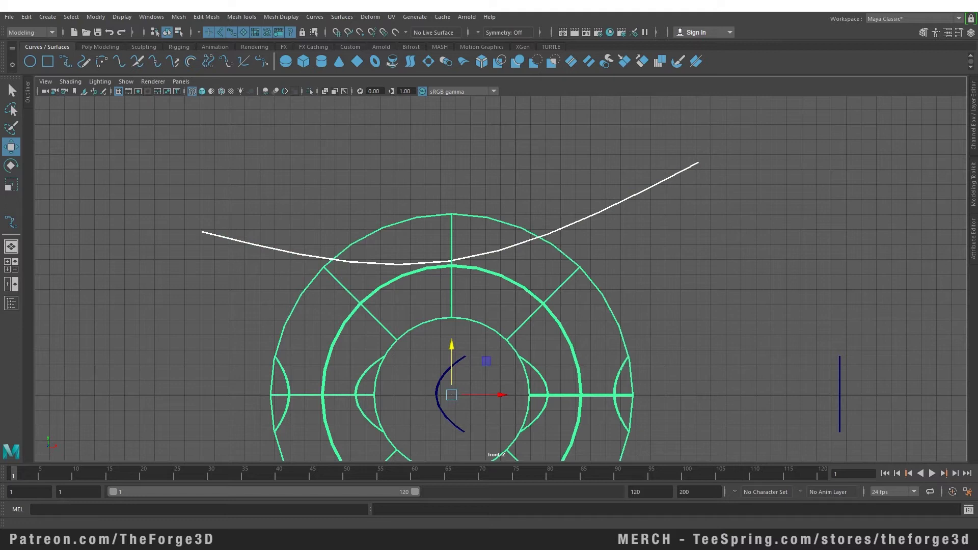
click(347, 17)
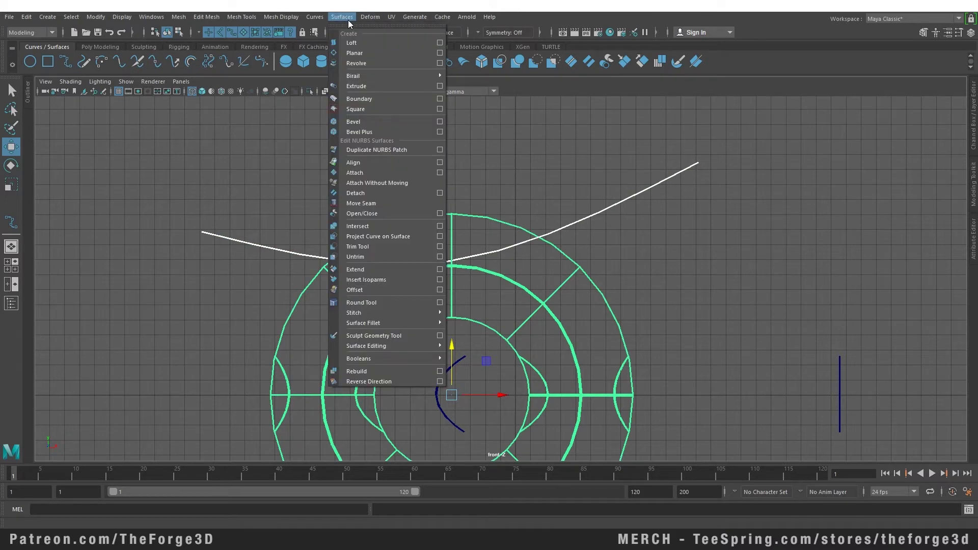
click(378, 237)
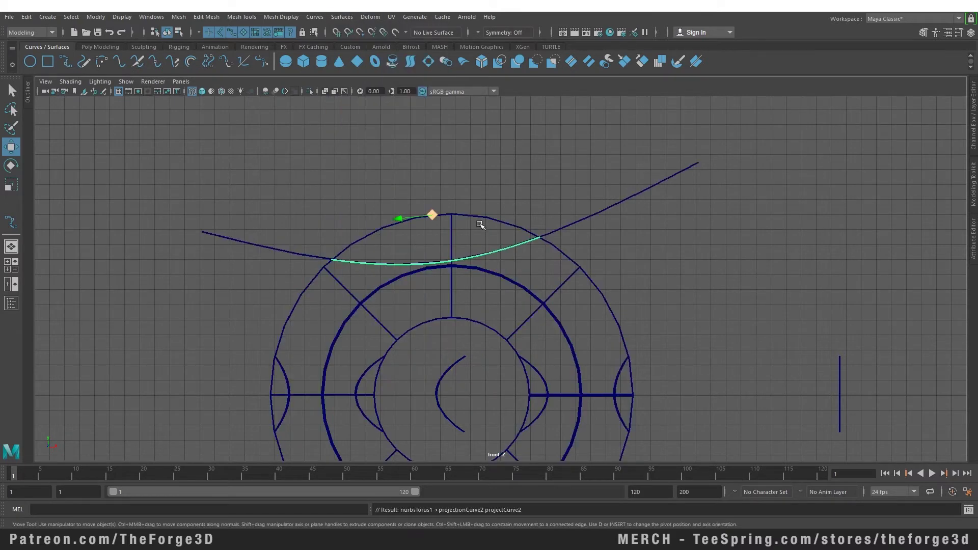
Examine the projected loop around the torus's upper part in the perspective view and select its source curve to check their link.
key(space)
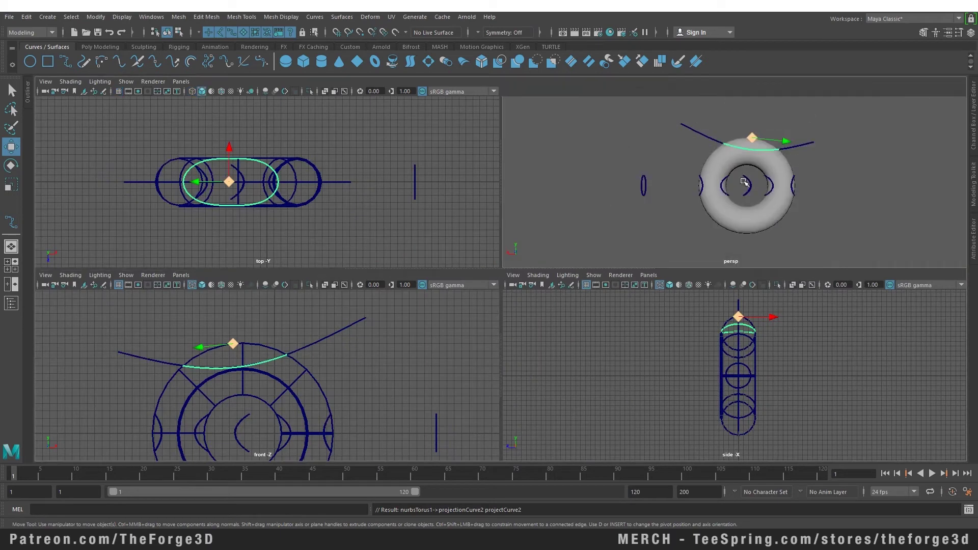
key(space)
alt+middle_drag(491, 218, 561, 286)
alt+drag(561, 286, 636, 301)
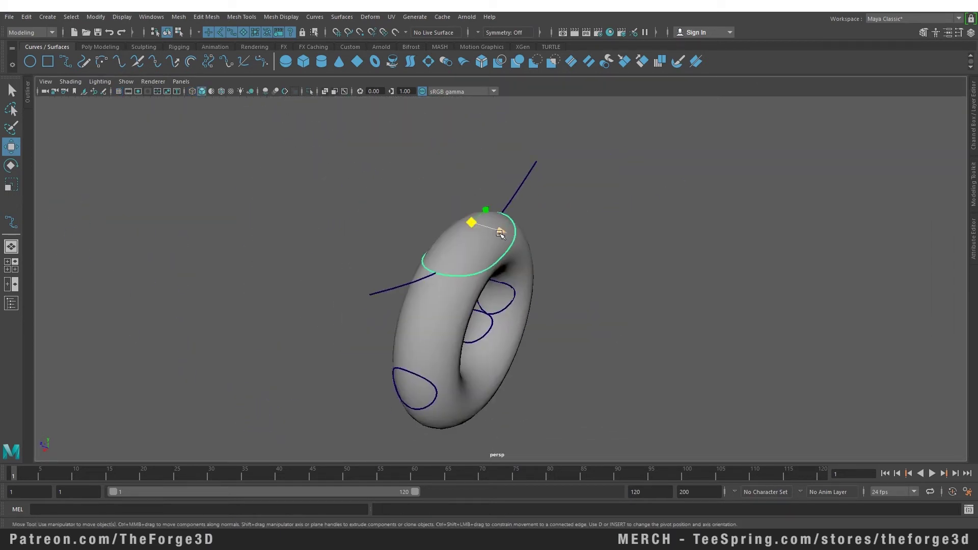
click(499, 231)
click(405, 285)
alt+drag(463, 333, 341, 285)
alt+middle_drag(349, 280, 330, 240)
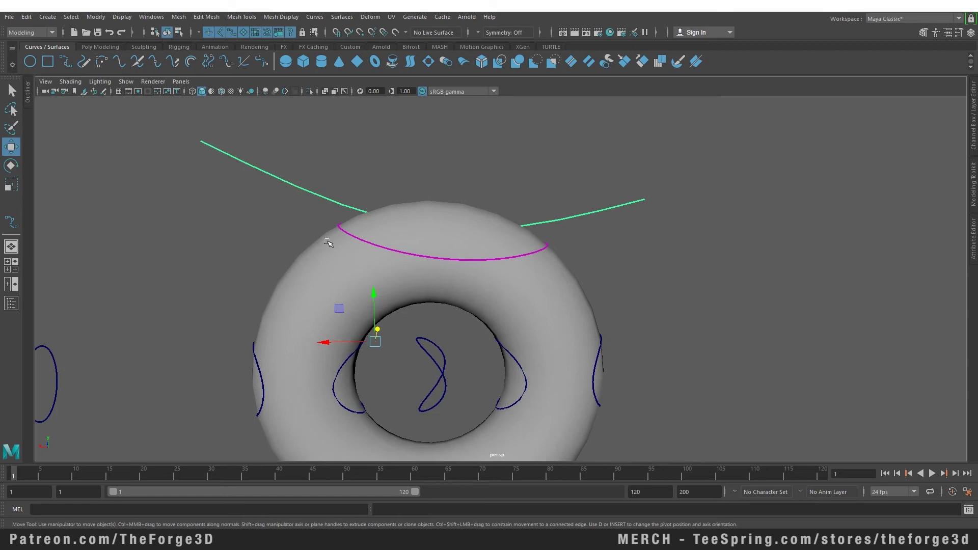